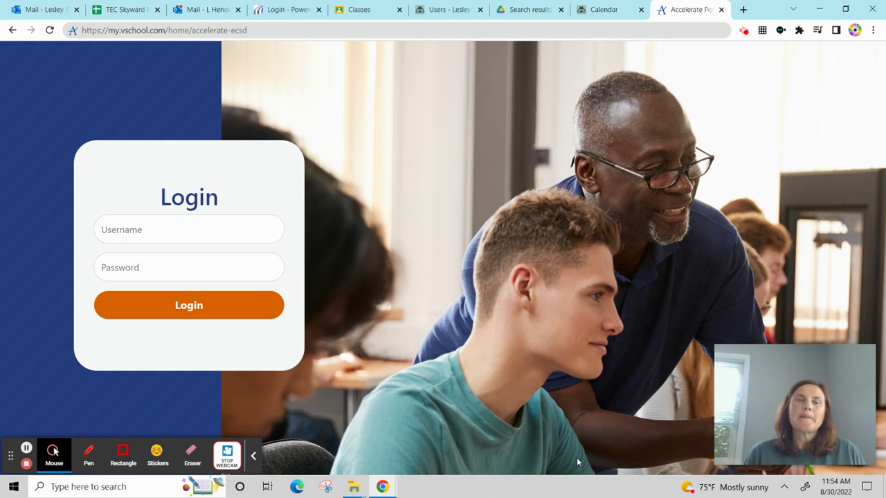
pyautogui.click(252, 30)
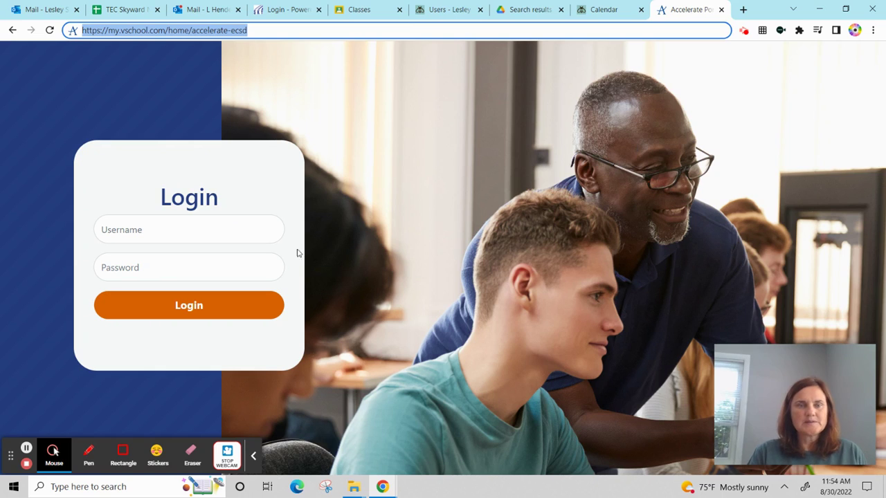
pyautogui.click(191, 229)
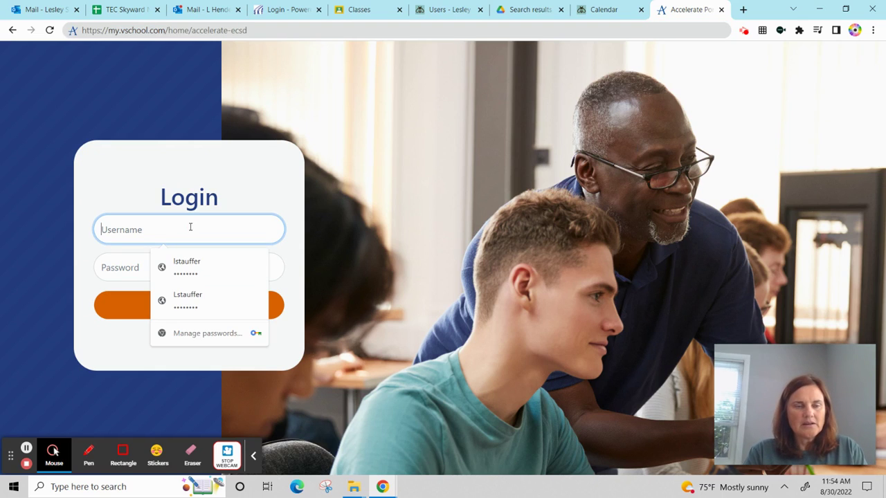
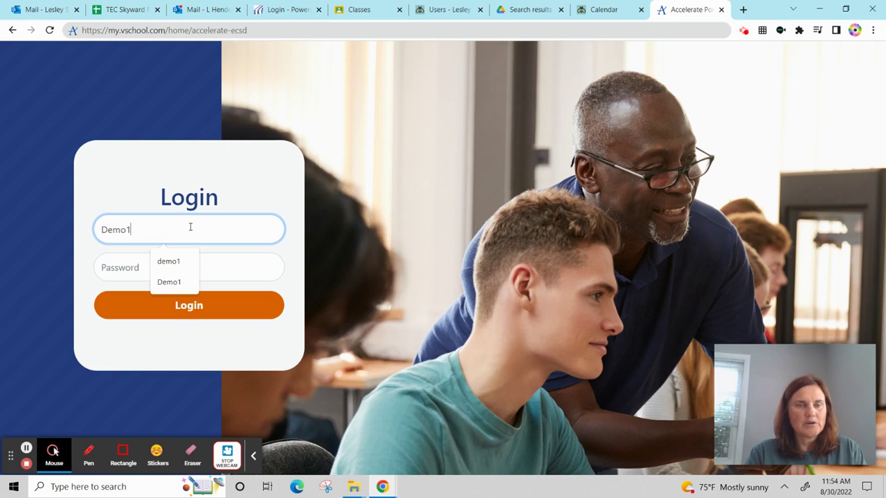
pyautogui.press('Tab')
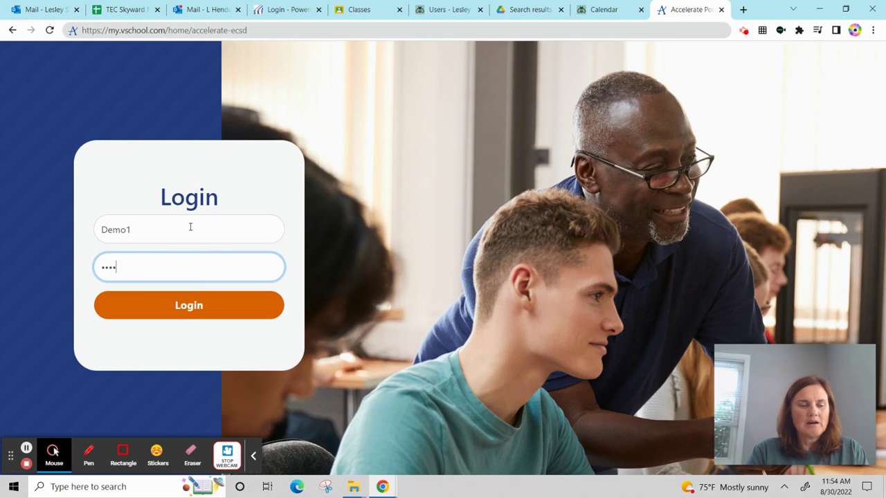
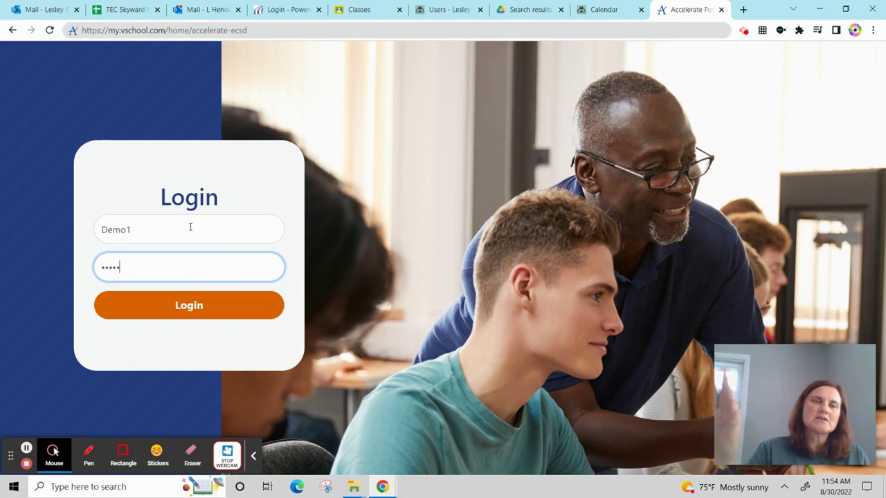
pyautogui.click(190, 313)
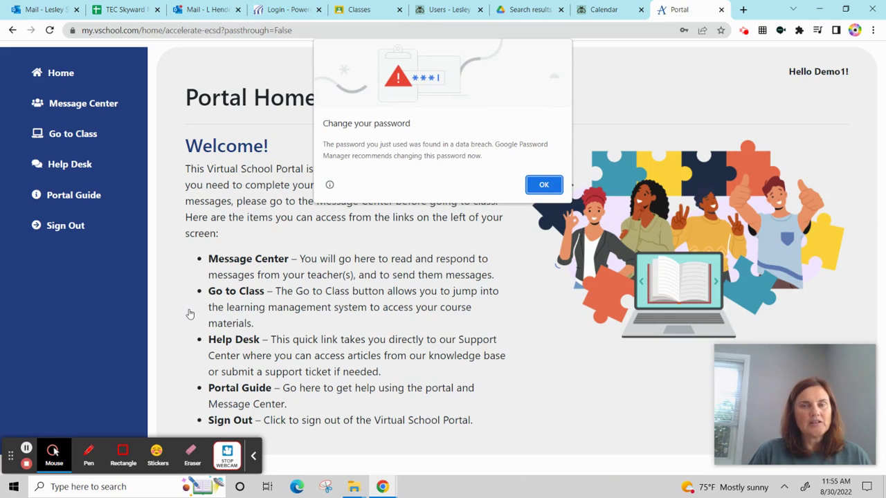
# - Dismiss the change-password alert and decline Chrome's offer to save the password
pyautogui.click(556, 184)
pyautogui.click(703, 195)
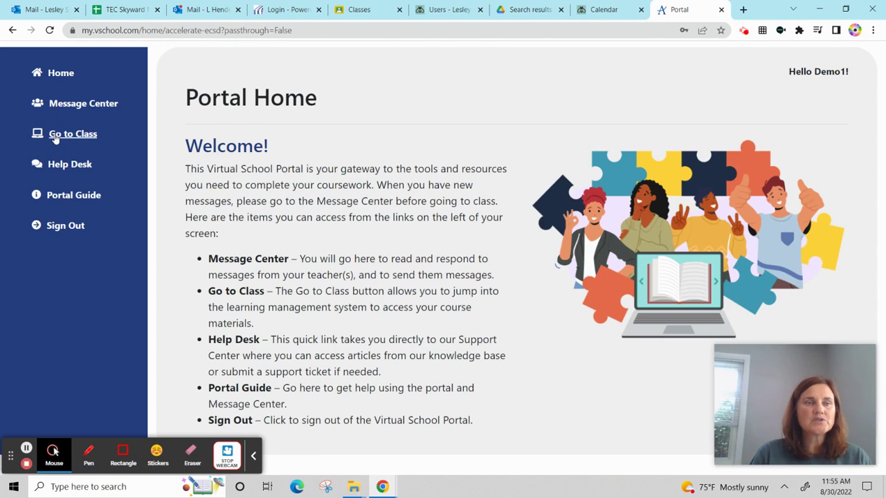
pyautogui.click(60, 105)
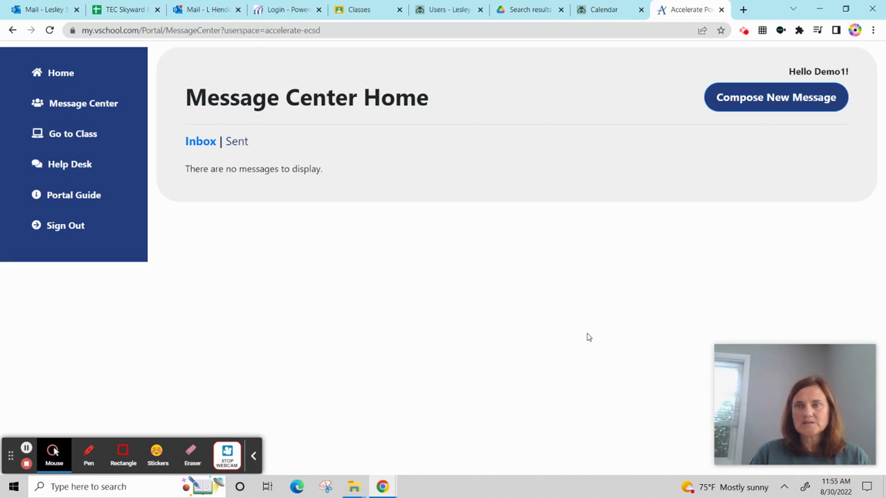
pyautogui.click(765, 104)
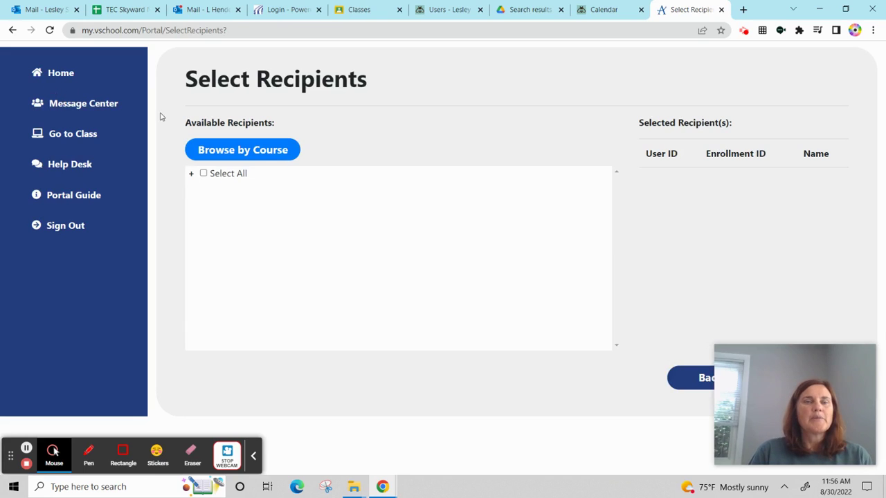
pyautogui.click(64, 74)
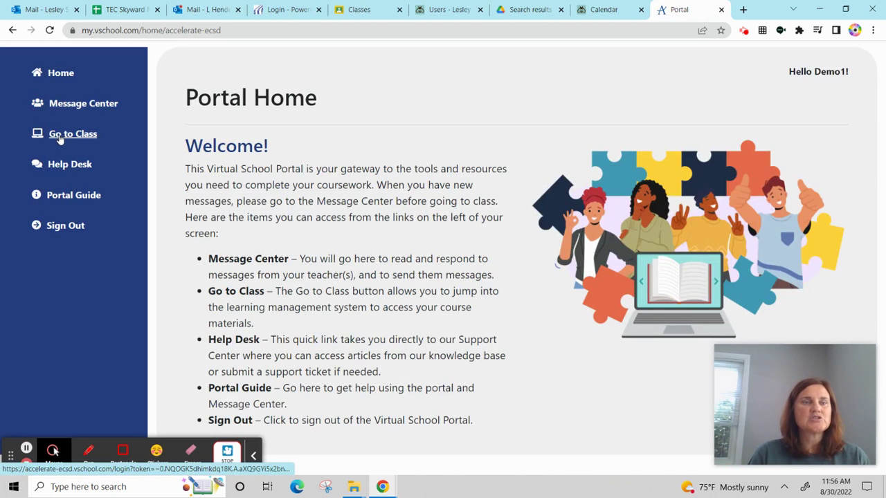
# - Go to Class and browse the four orientation demo course cards on the Courses page
pyautogui.click(61, 140)
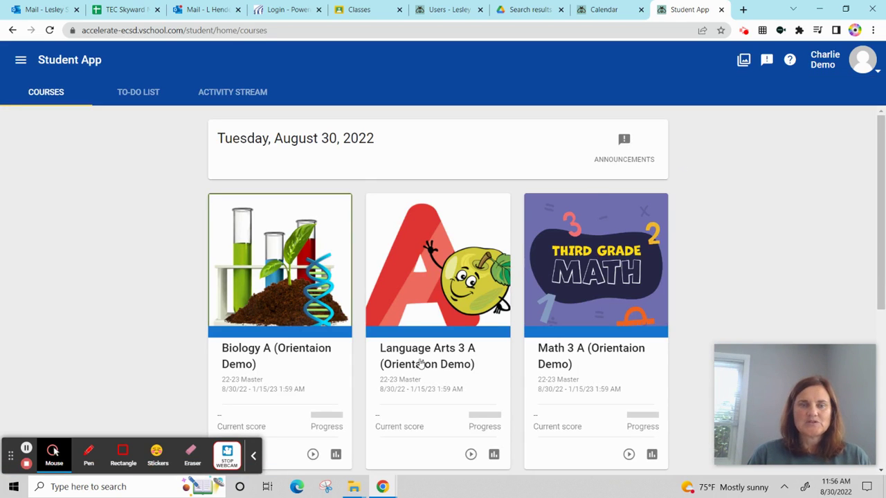
pyautogui.scroll(-2, 420, 364)
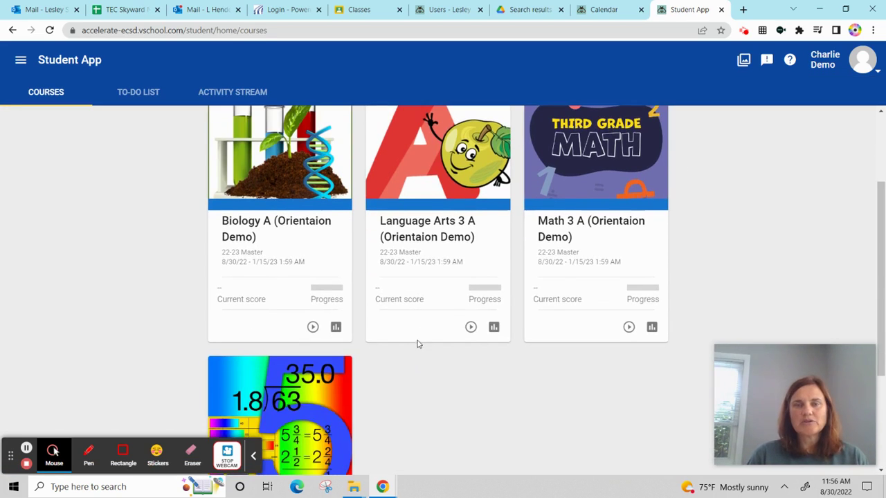
pyautogui.scroll(-3, 417, 339)
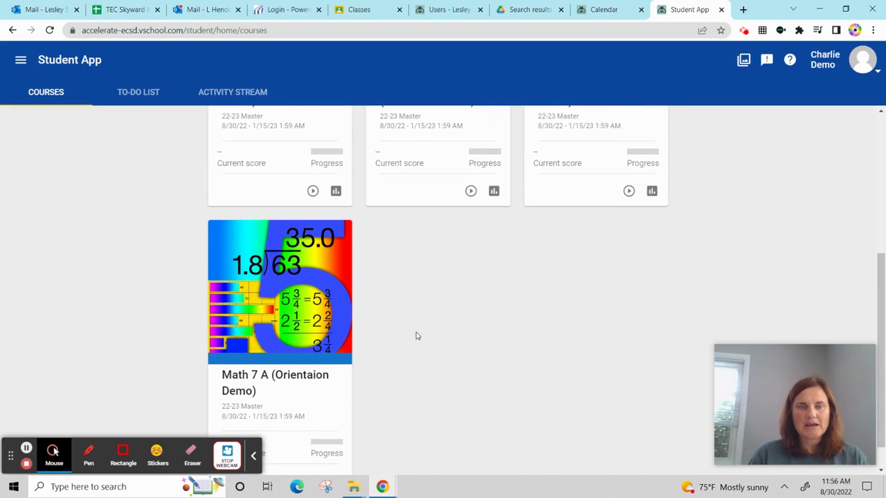
pyautogui.scroll(2, 435, 297)
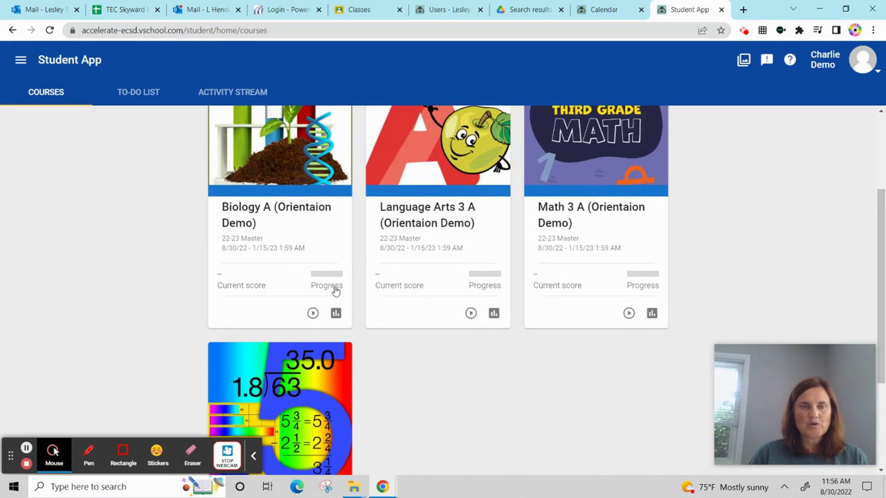
pyautogui.scroll(-1, 336, 292)
pyautogui.scroll(3, 336, 292)
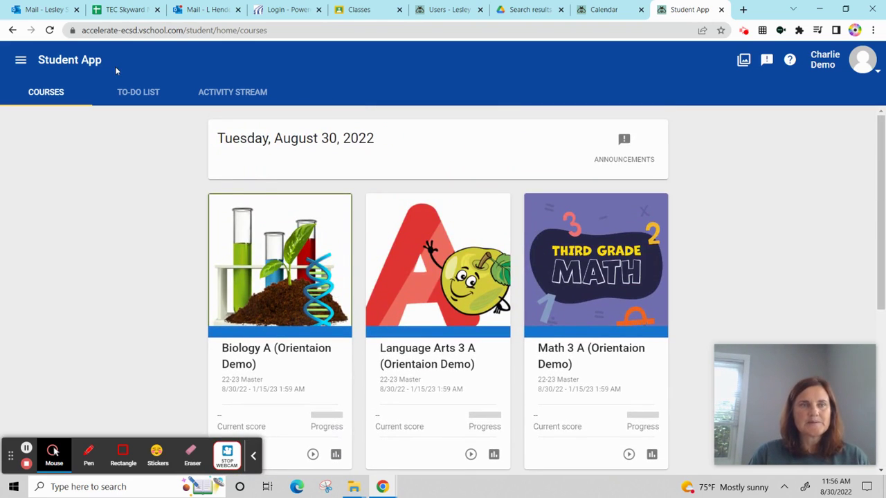
pyautogui.click(21, 61)
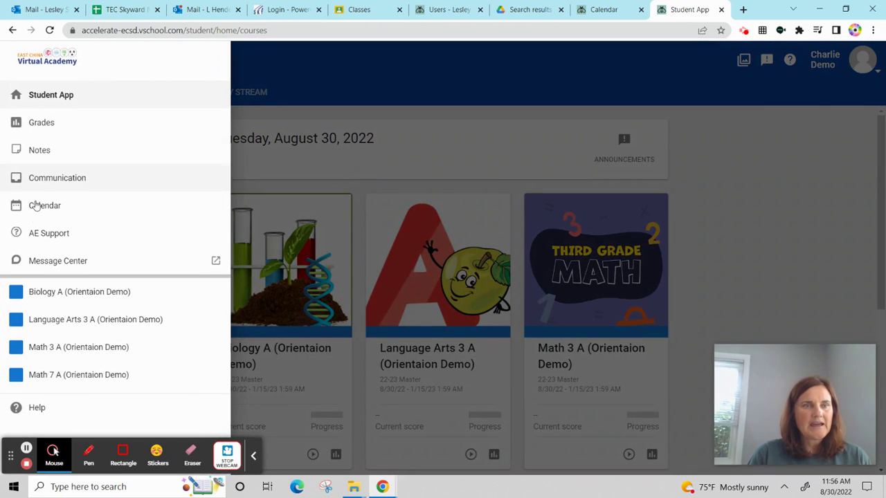
pyautogui.click(323, 65)
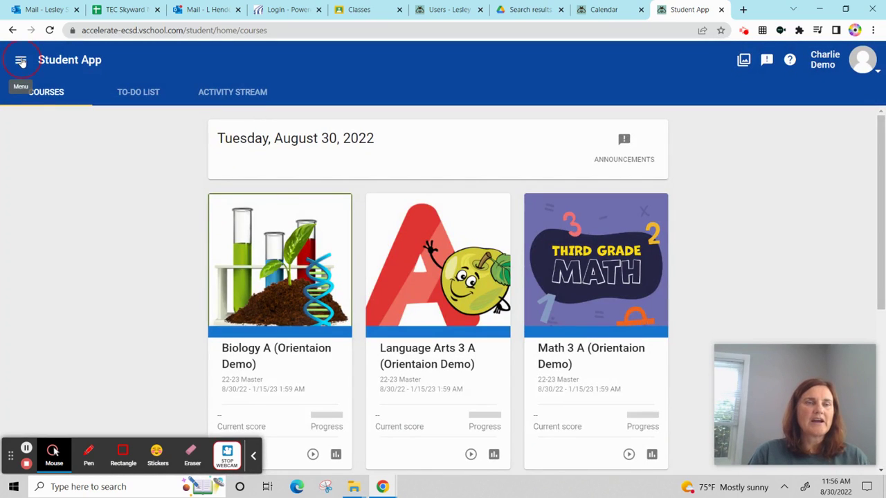
pyautogui.click(20, 61)
pyautogui.click(24, 205)
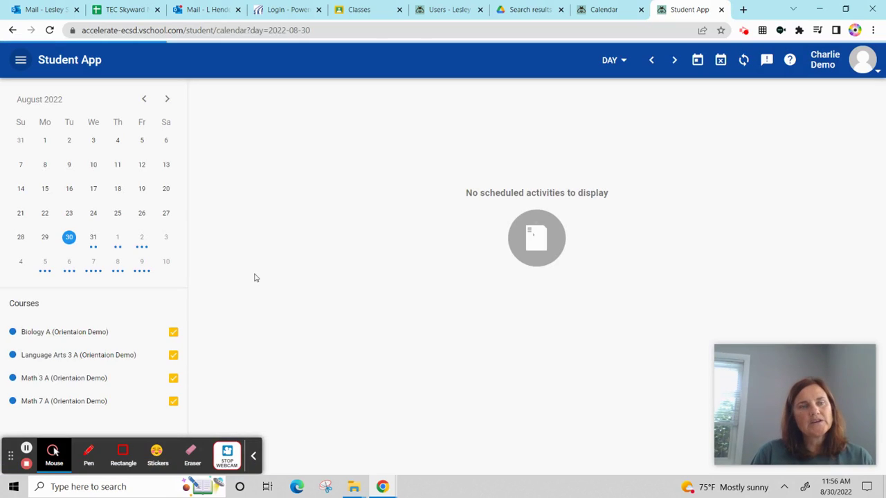
pyautogui.click(92, 244)
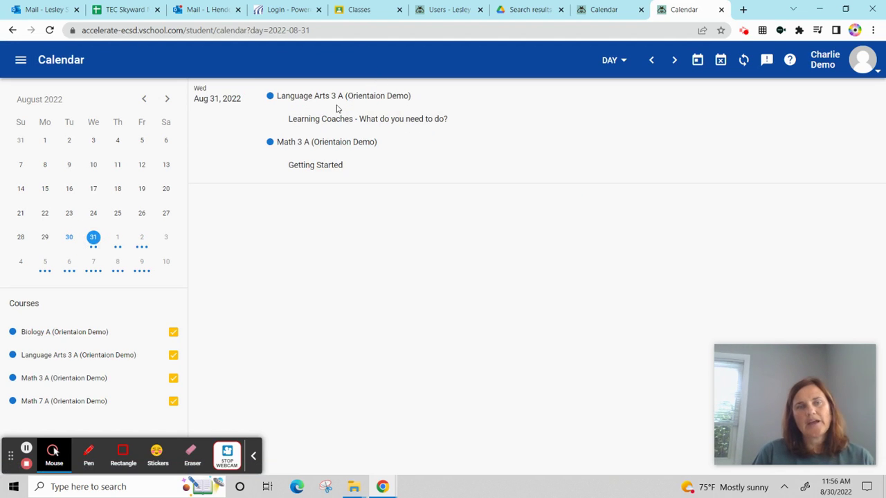
pyautogui.click(122, 240)
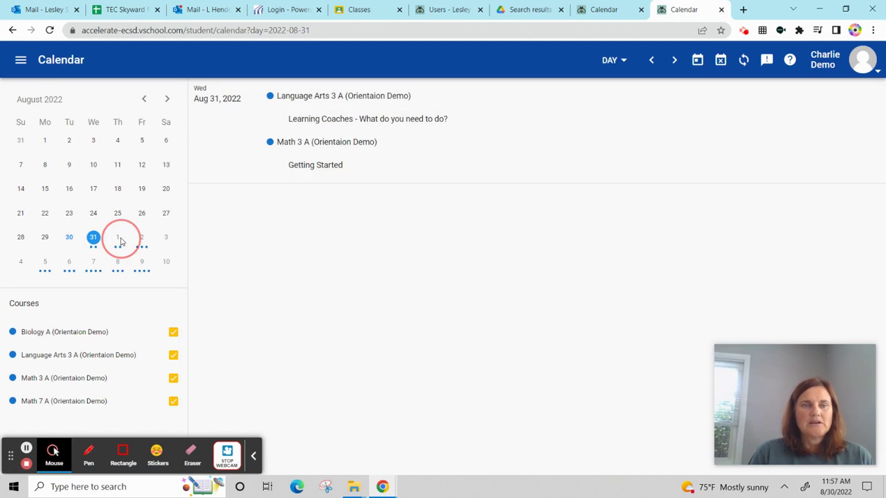
pyautogui.click(21, 60)
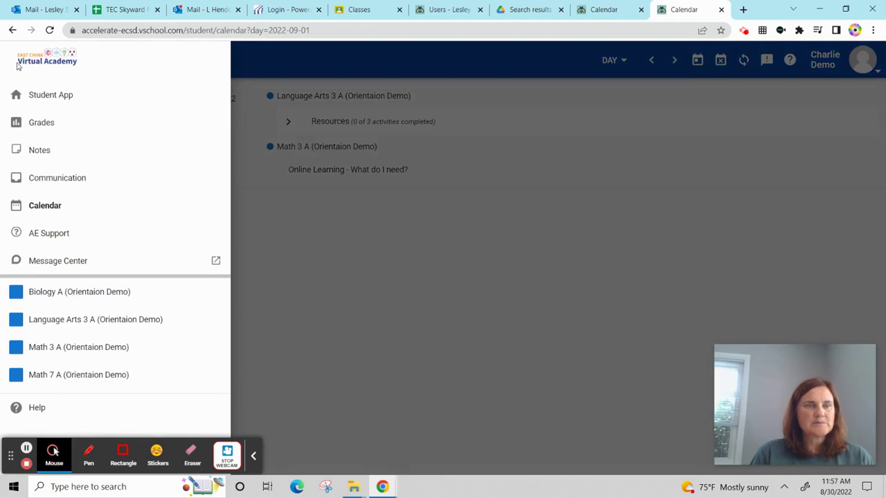
pyautogui.click(31, 98)
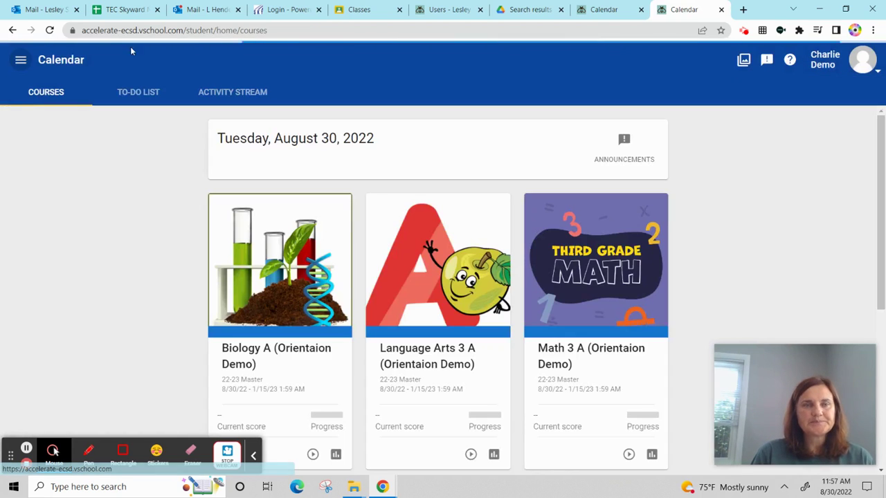
# - View the to-do list, then return to the Courses list through the navigation menu
pyautogui.click(140, 94)
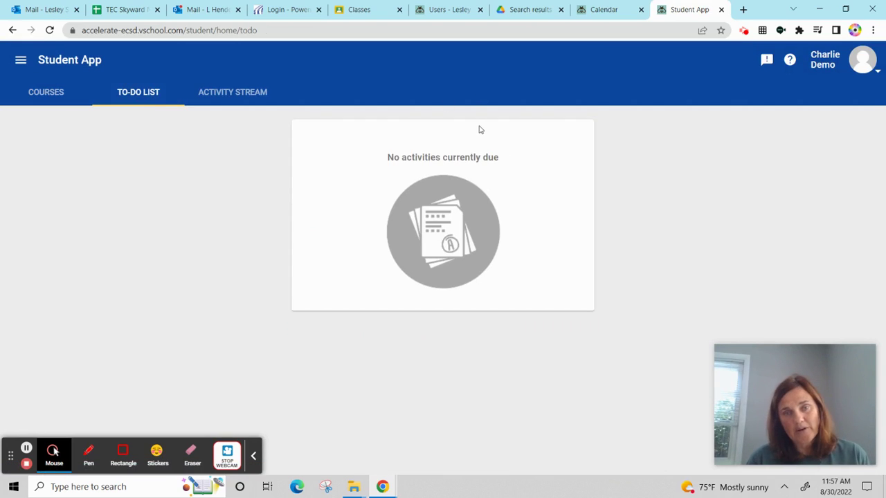
pyautogui.click(20, 62)
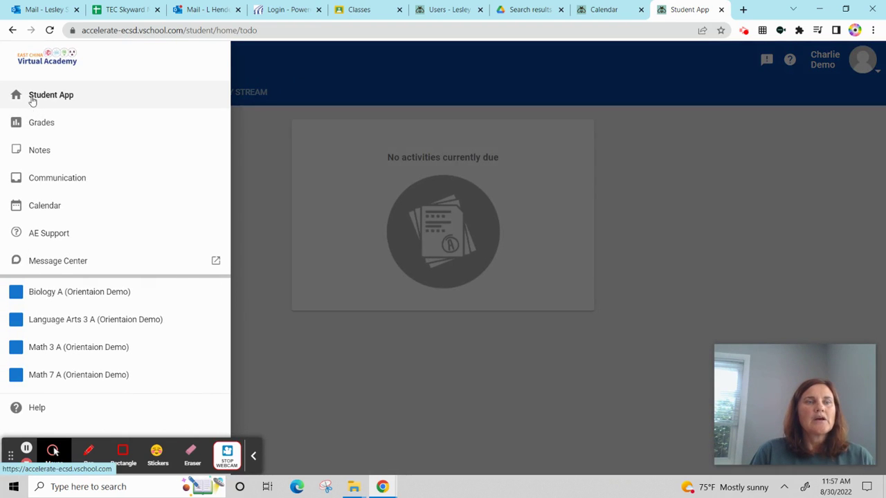
pyautogui.click(33, 101)
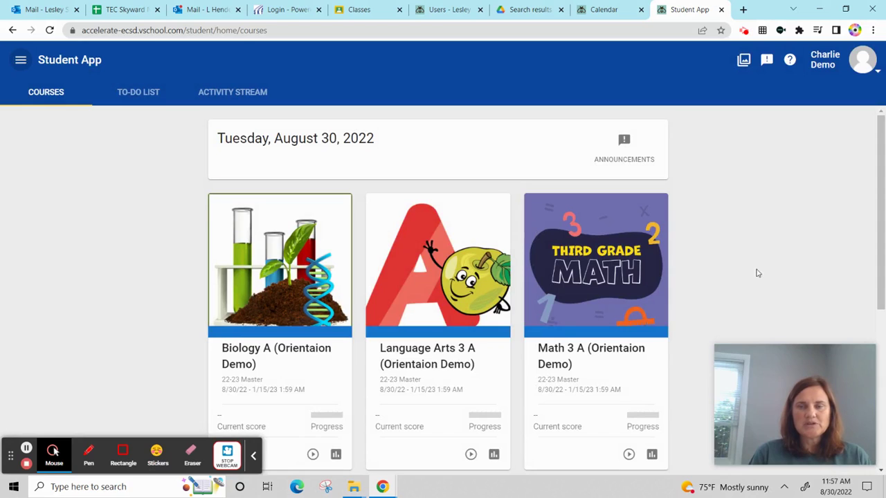
pyautogui.scroll(-3, 575, 338)
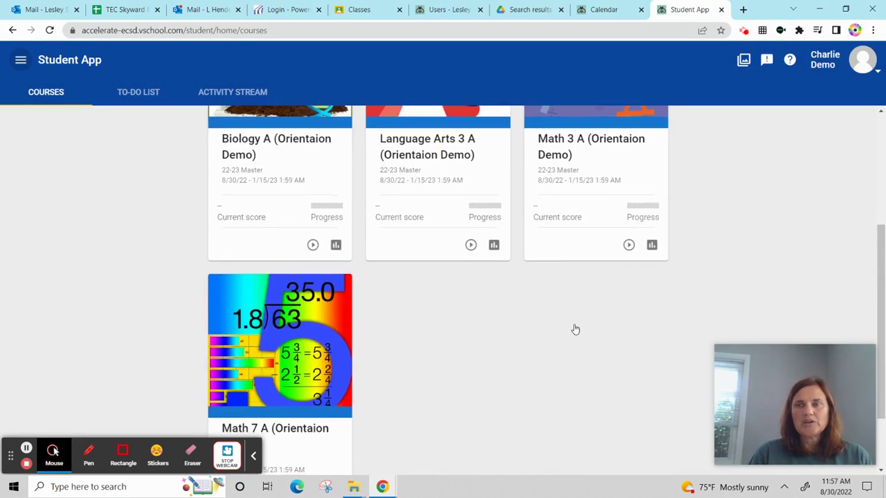
pyautogui.scroll(3, 575, 330)
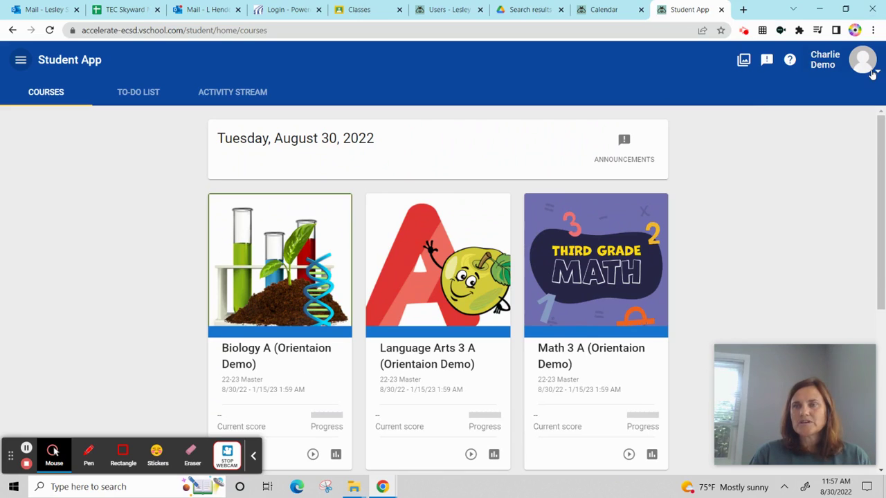
# - Check the account options, then reopen the Student App navigation menu
pyautogui.click(872, 72)
pyautogui.click(48, 185)
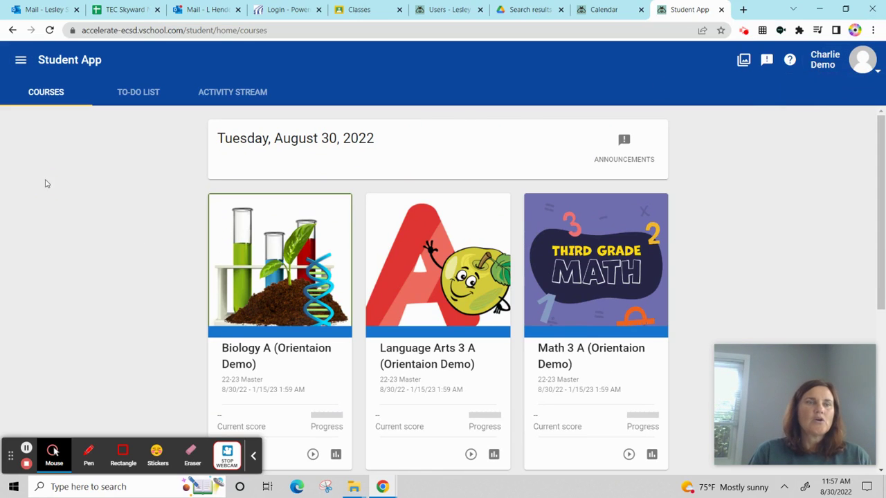
pyautogui.click(19, 63)
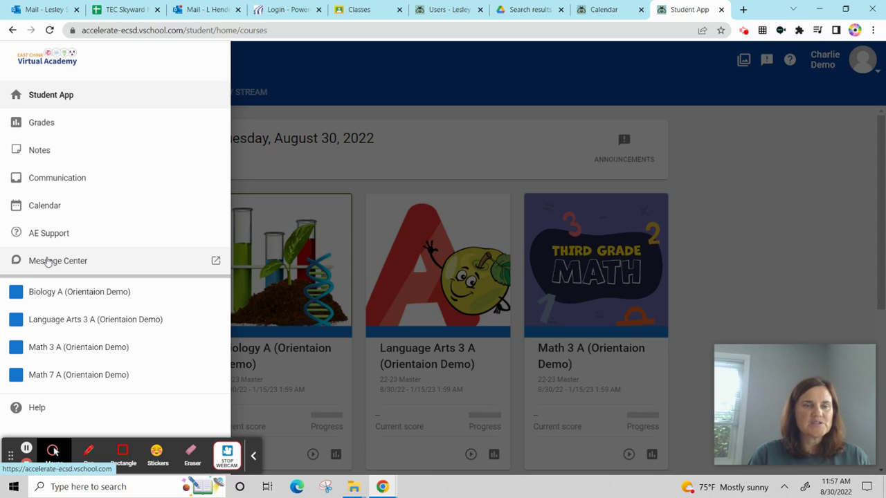
# - Launch the Message Center from the navigation menu into a new browser tab
pyautogui.click(47, 261)
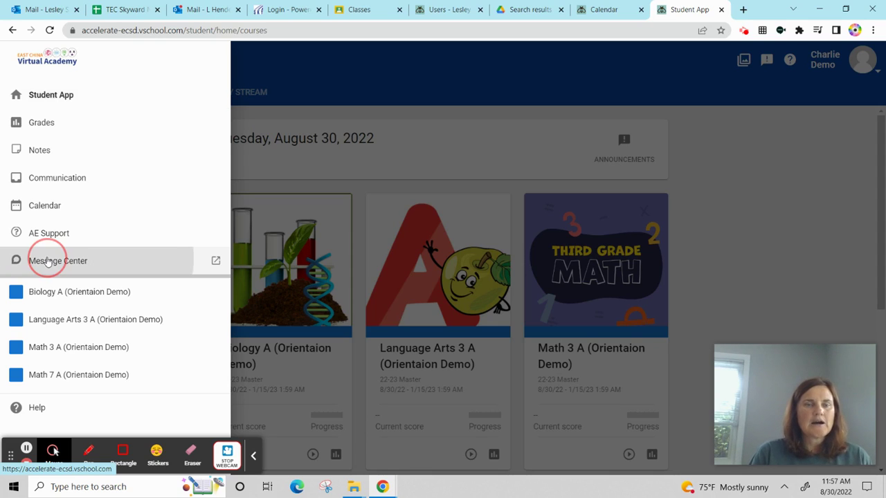